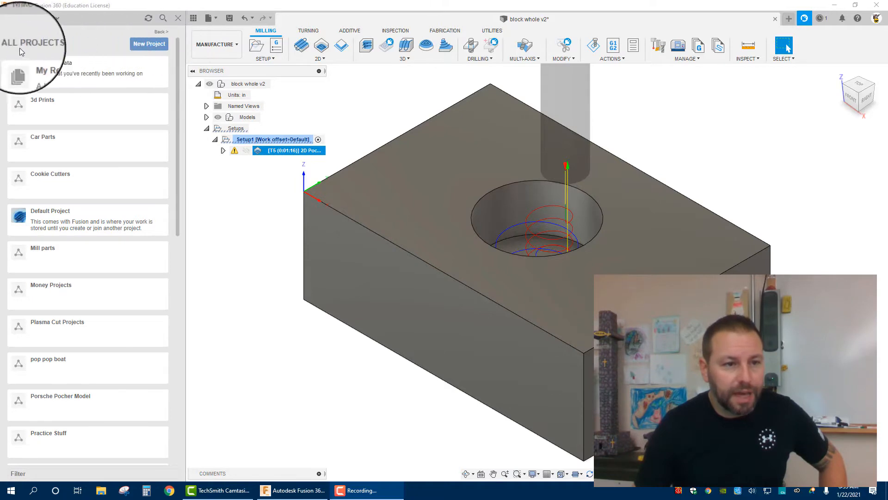
Step: Look through the project list for the Assets library and view its folders, including CAMPosts, before returning to all projects
scroll(56, 105, "down", 3)
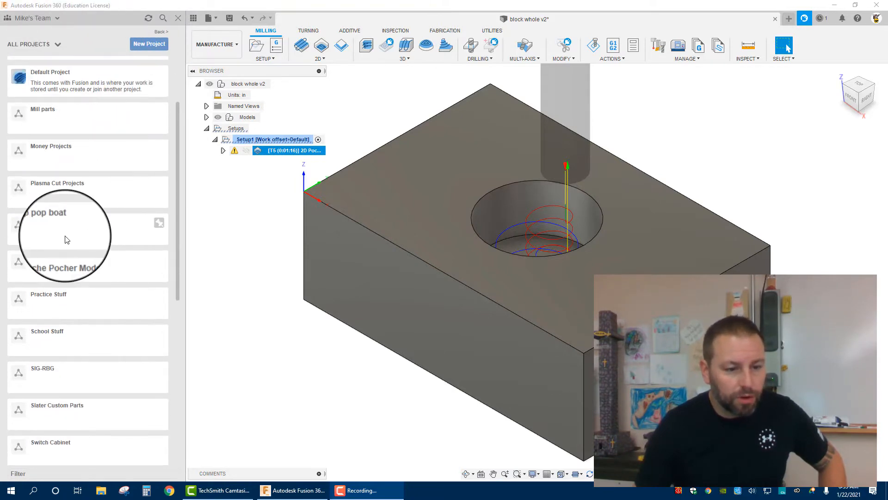
scroll(65, 238, "down", 6)
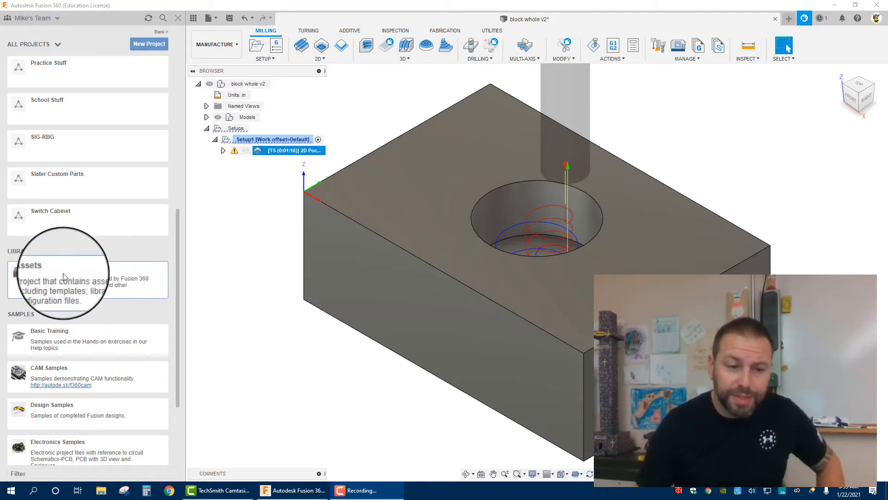
left_click(39, 278)
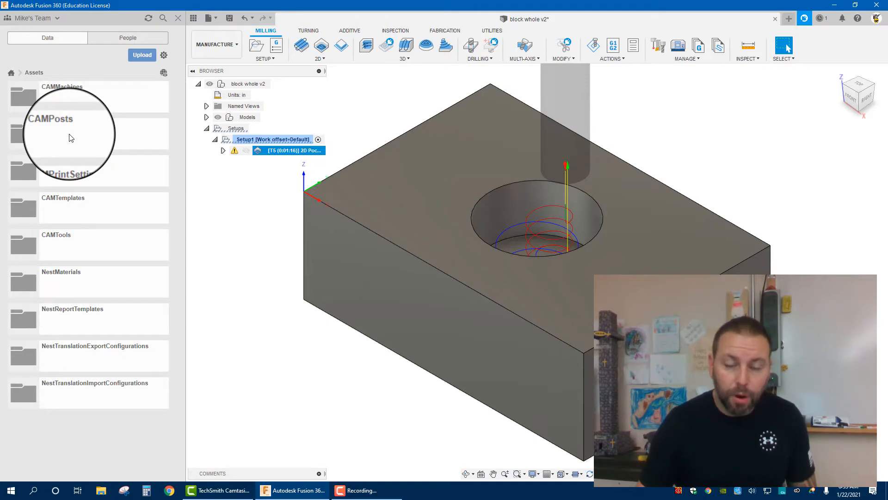
left_click(12, 73)
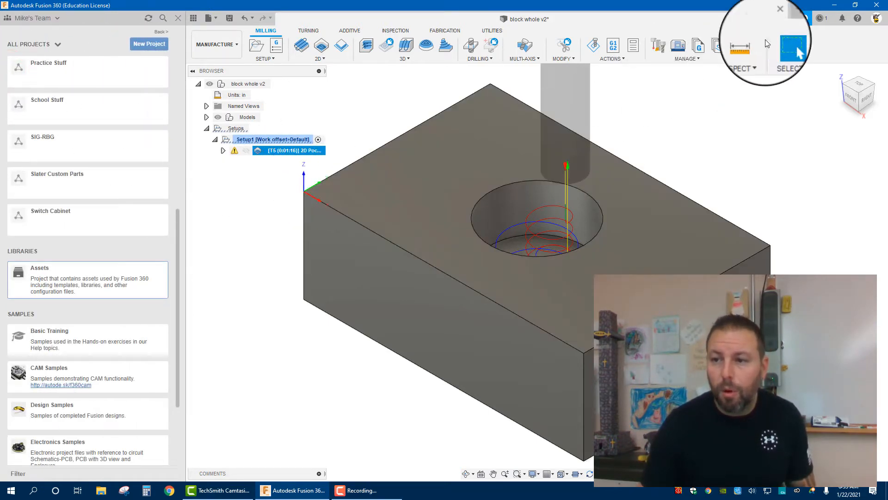
Step: Check in the Manufacture preferences that cloud libraries are enabled
left_click(876, 19)
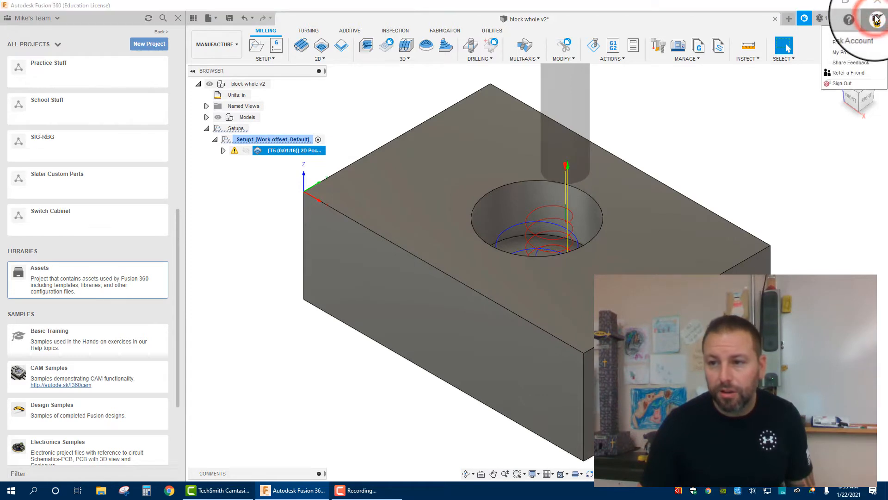
left_click(849, 47)
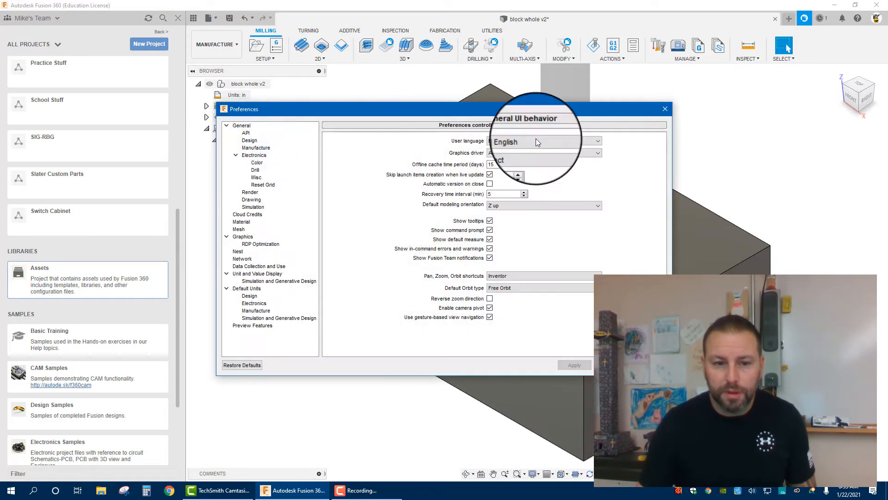
left_click(261, 146)
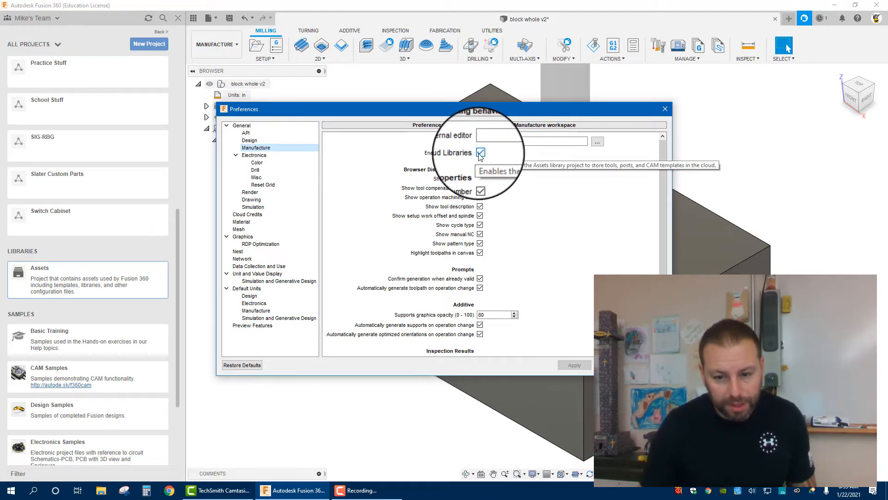
left_click(599, 365)
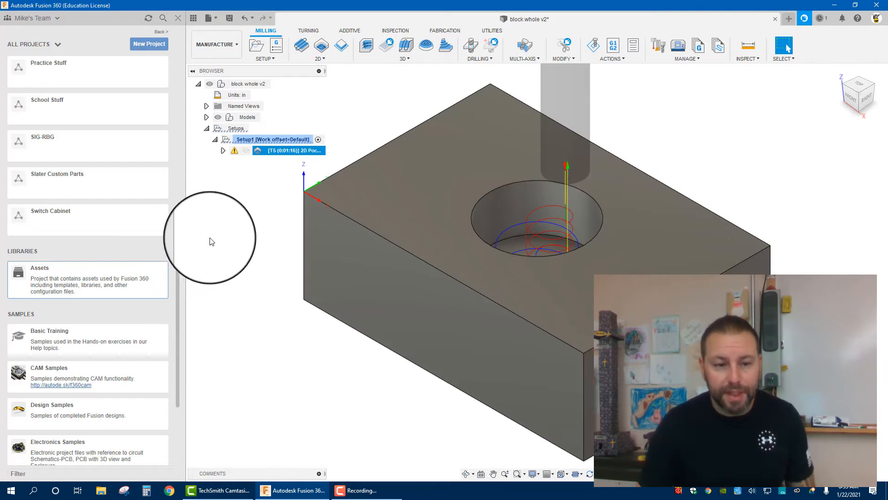
Step: Browse the Desktop for a post-processor file to upload into the CAMPosts folder of Assets, cancel the upload and return to all projects
left_click(55, 279)
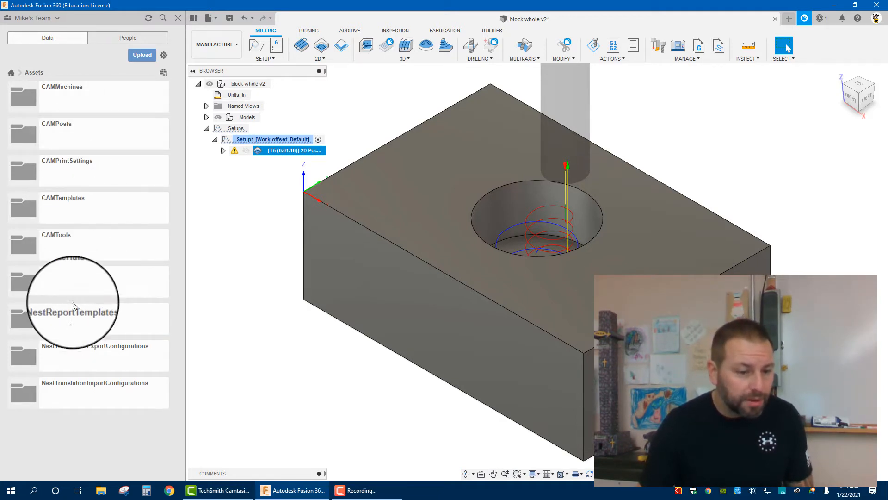
left_click(94, 137)
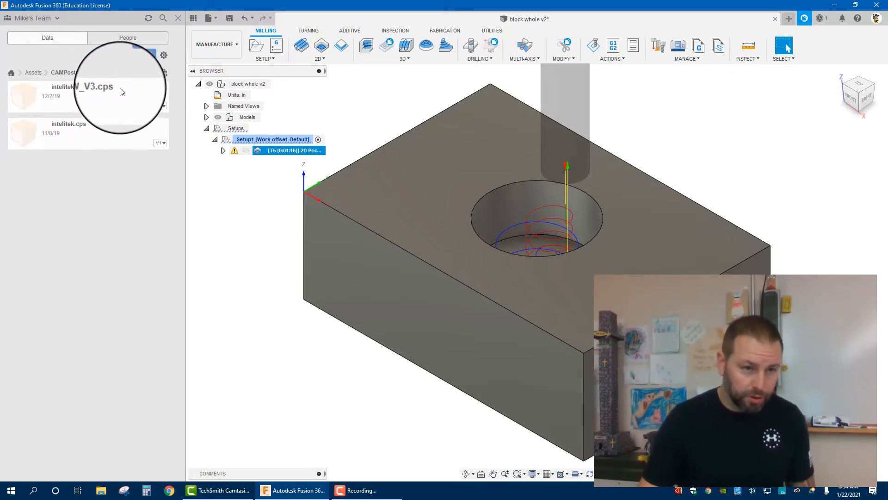
left_click(143, 56)
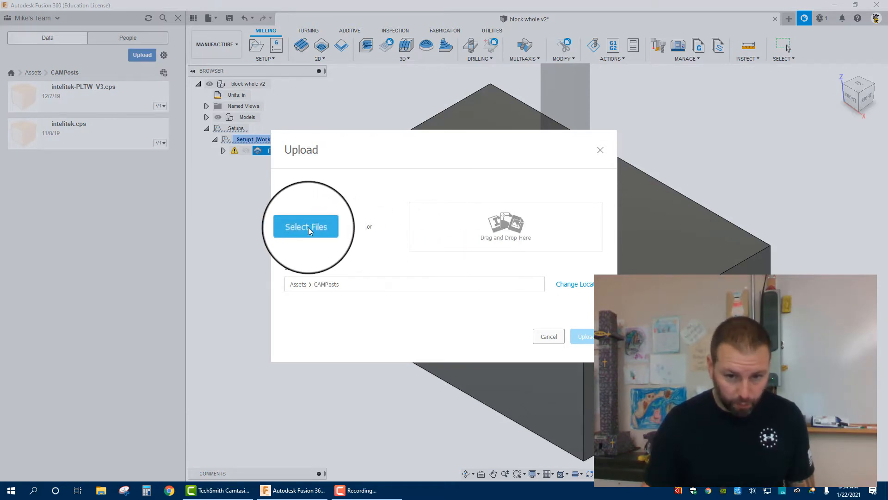
left_click(291, 227)
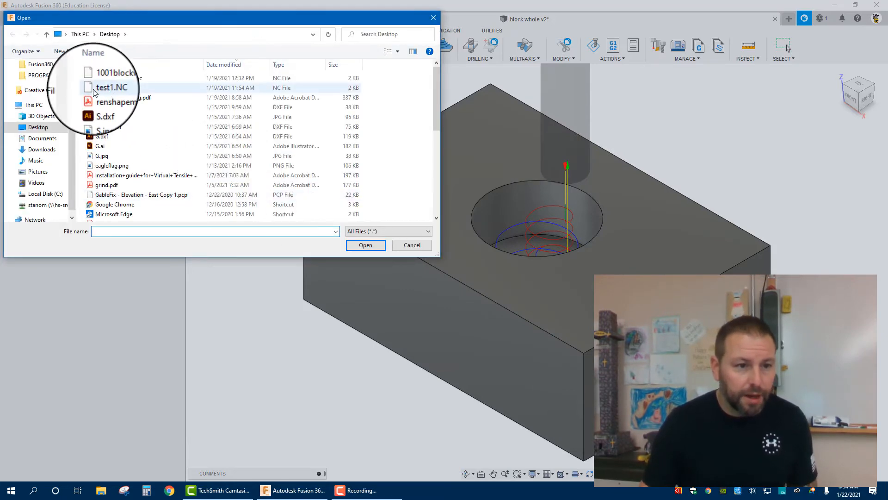
scroll(130, 128, "down", 5)
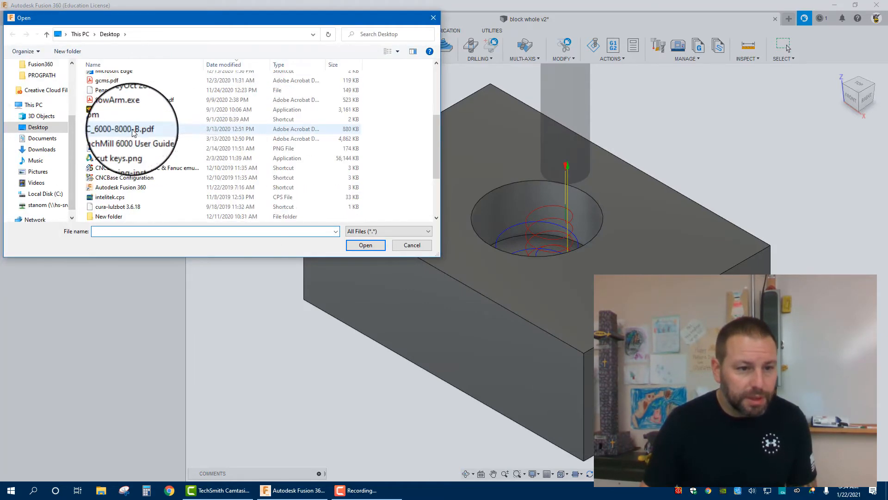
scroll(139, 139, "down", 2)
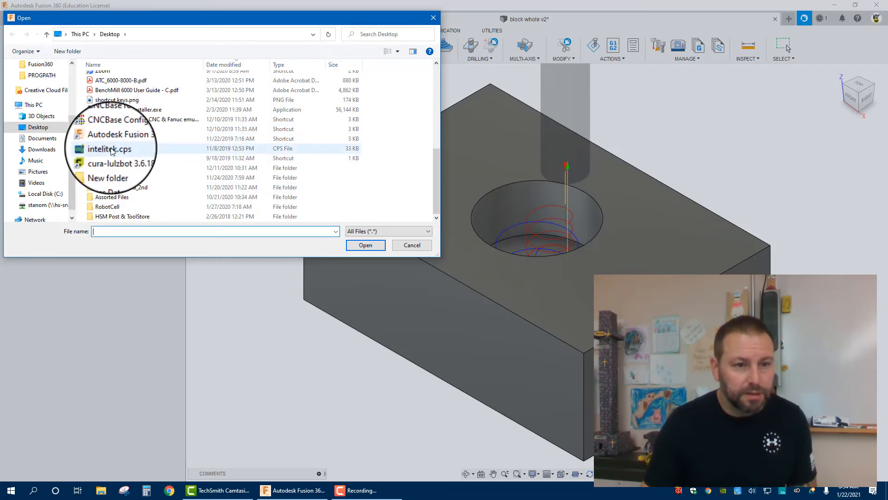
scroll(119, 147, "up", 3)
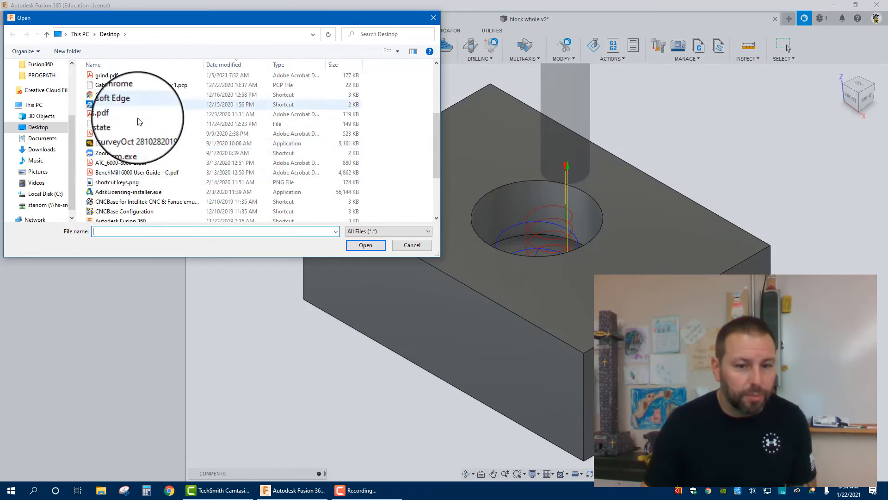
left_click(401, 246)
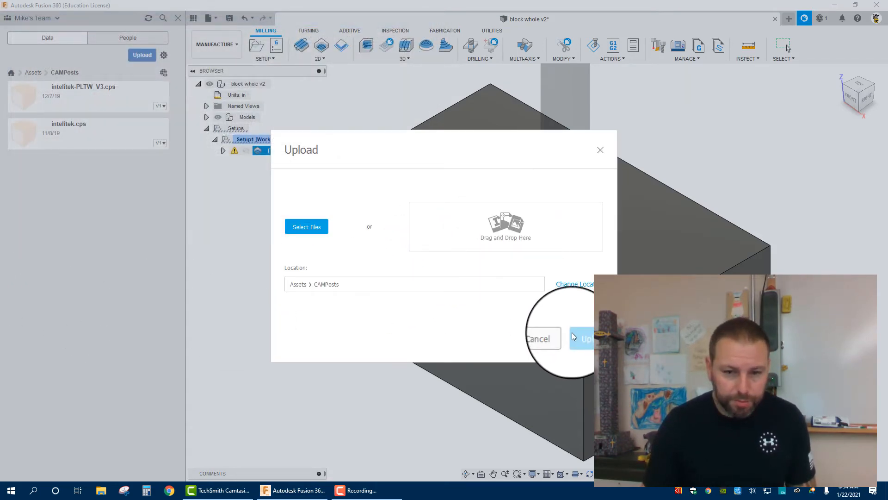
left_click(600, 150)
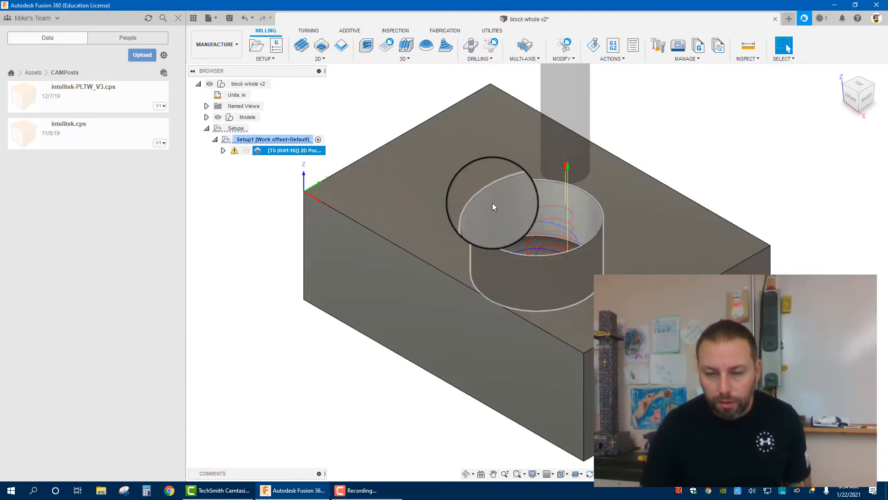
left_click(11, 73)
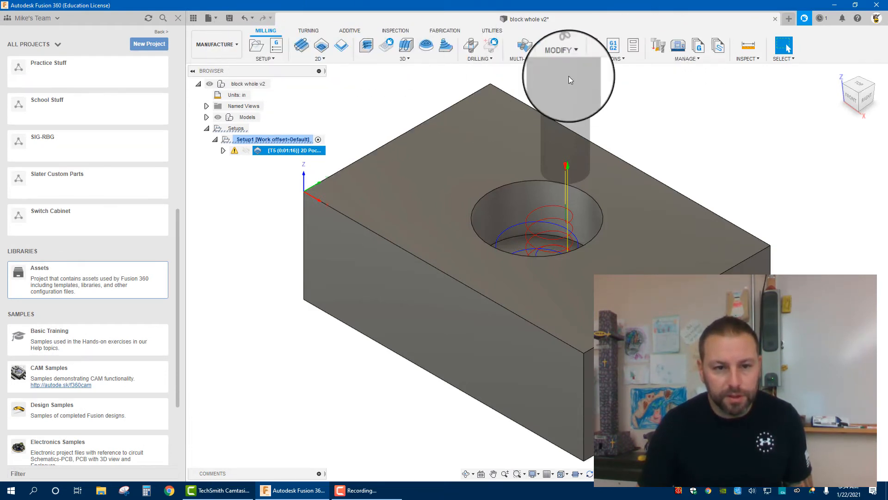
right_click(294, 151)
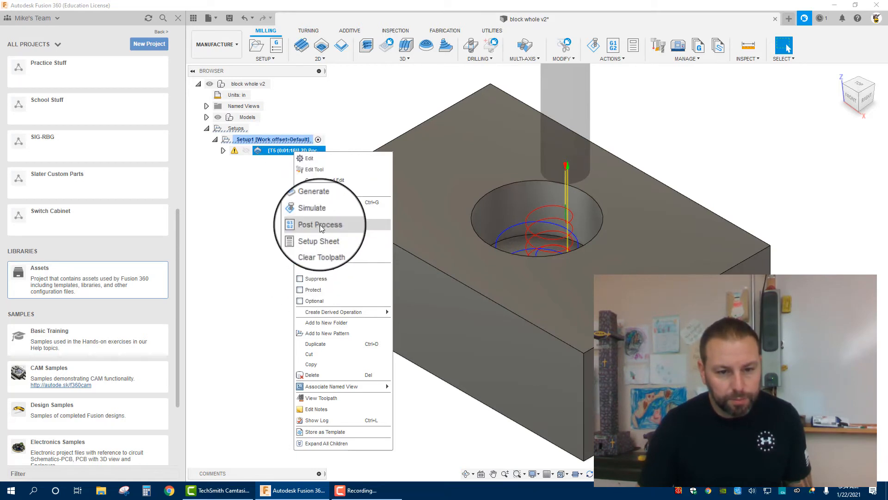
left_click(368, 106)
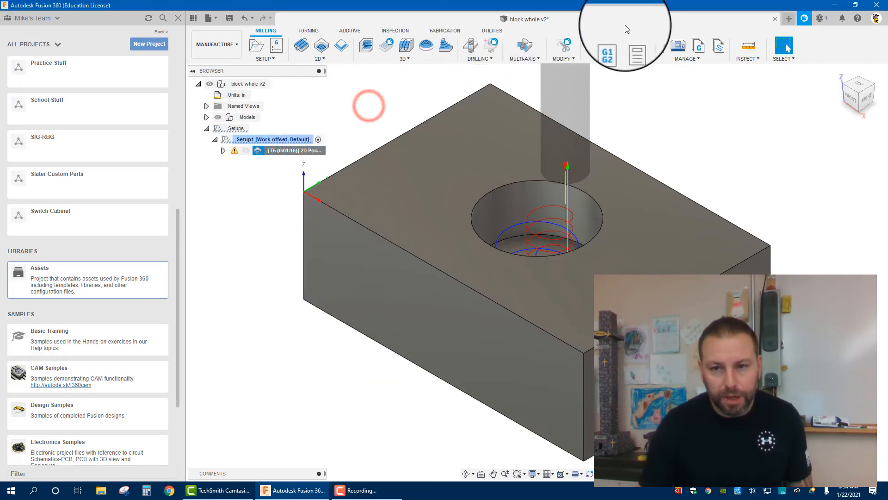
left_click(242, 233)
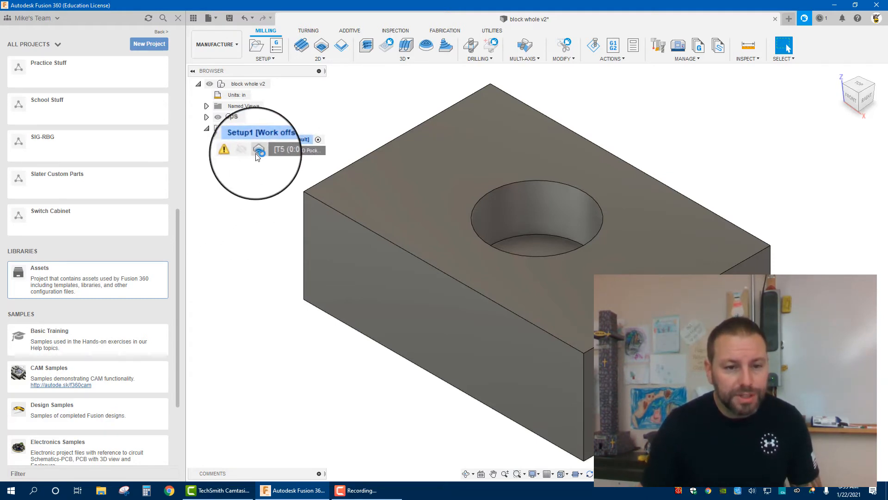
Step: Start post processing for Setup1 and set the configuration folder to the cloud posts
left_click(272, 140)
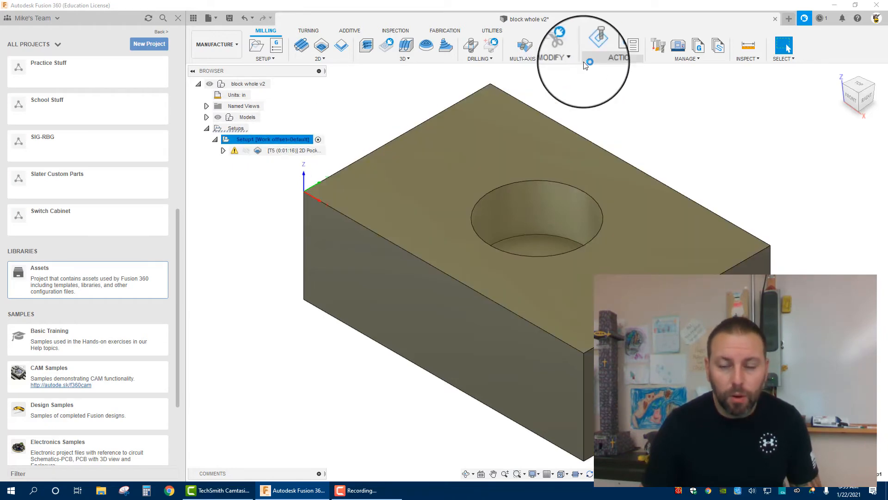
left_click(616, 45)
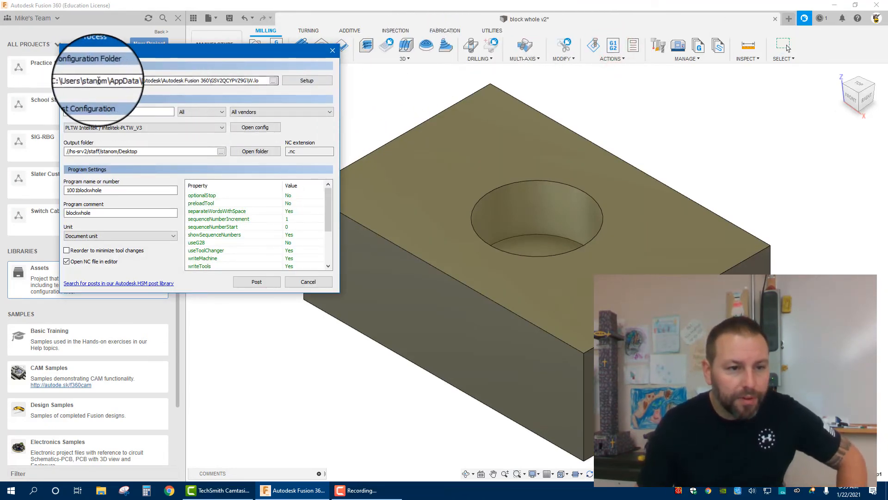
left_click(178, 128)
left_click(175, 127)
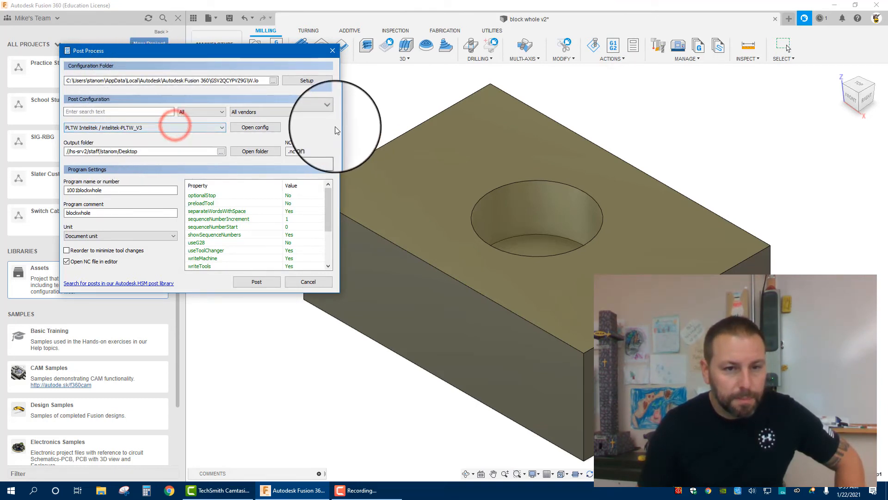
left_click(318, 81)
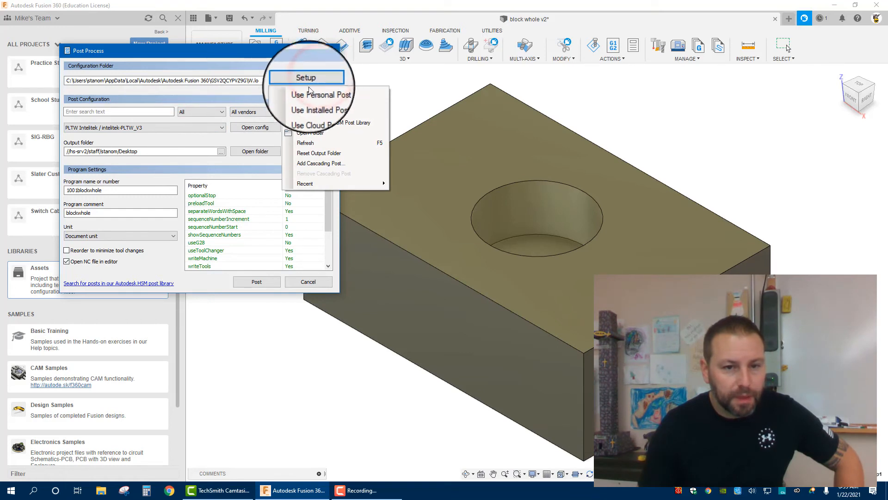
left_click(321, 113)
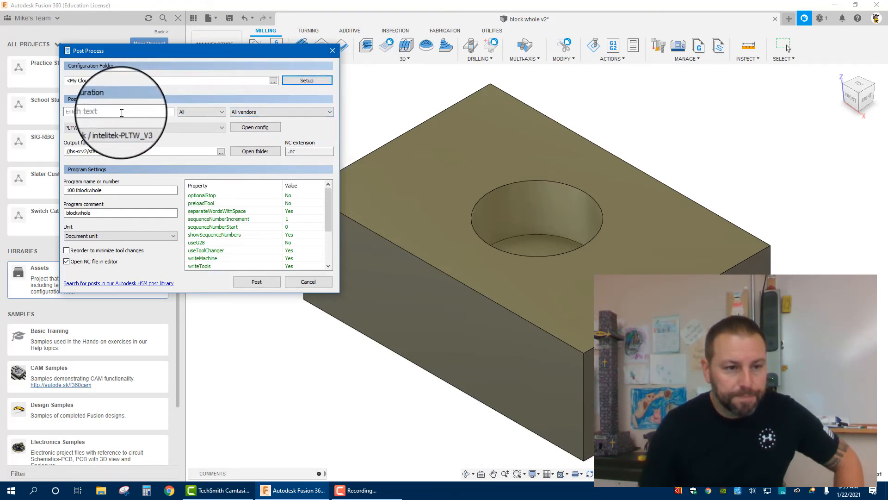
Step: Choose the PLTW Intelitek / intelitek-PLTW_V3 post configuration and start posting 1001blockwhole.nc to the Desktop, cancelling at the save prompt
left_click(209, 128)
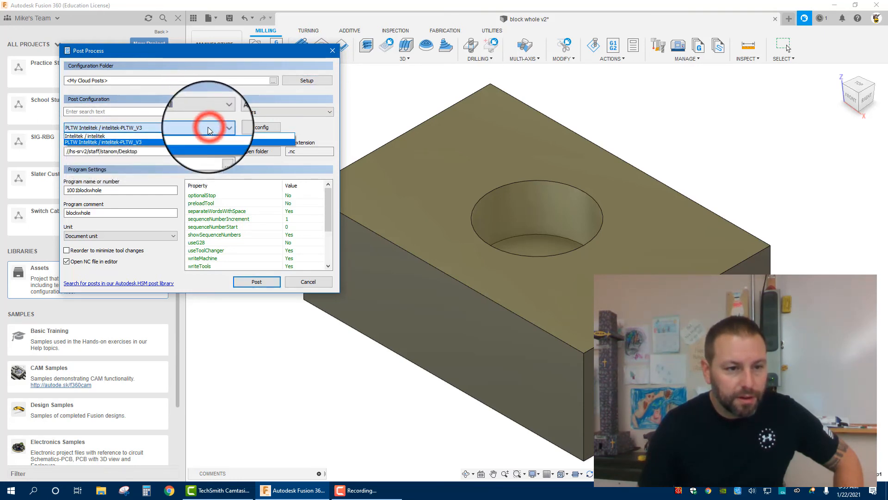
left_click(107, 145)
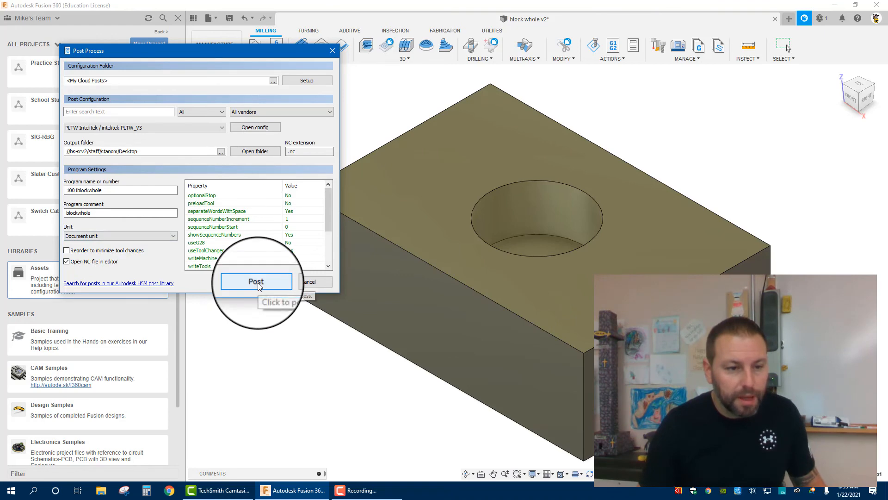
left_click(241, 280)
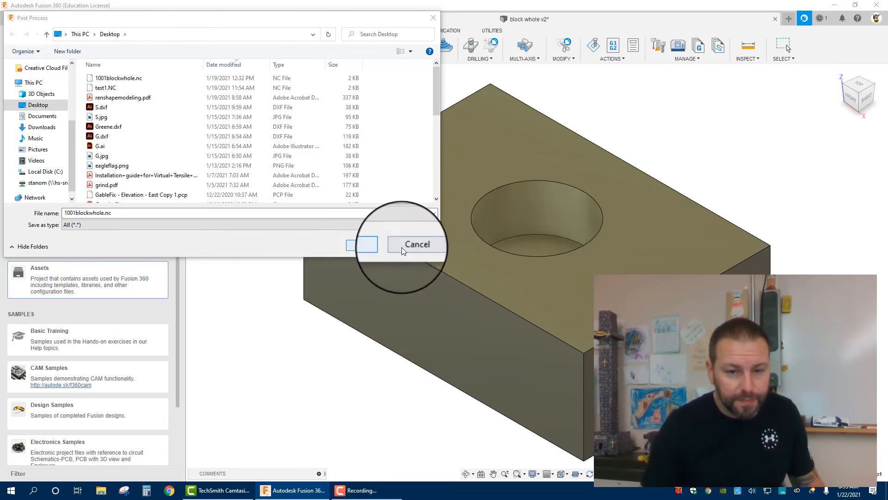
left_click(414, 248)
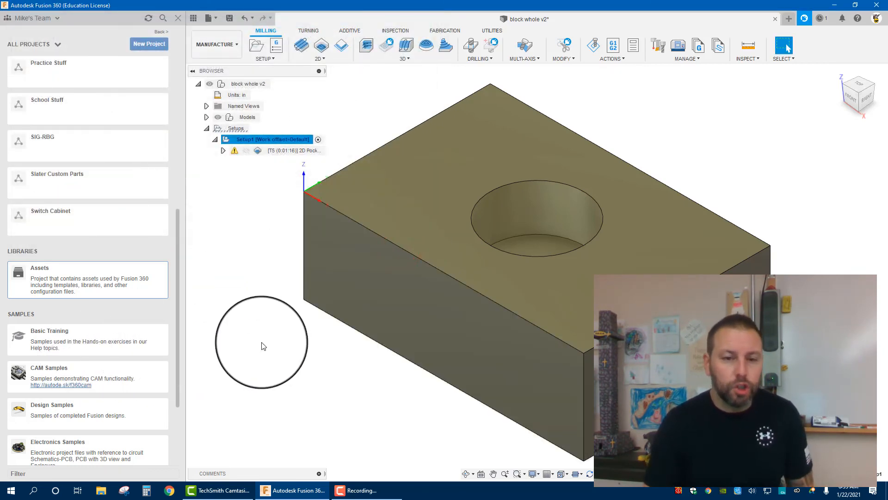